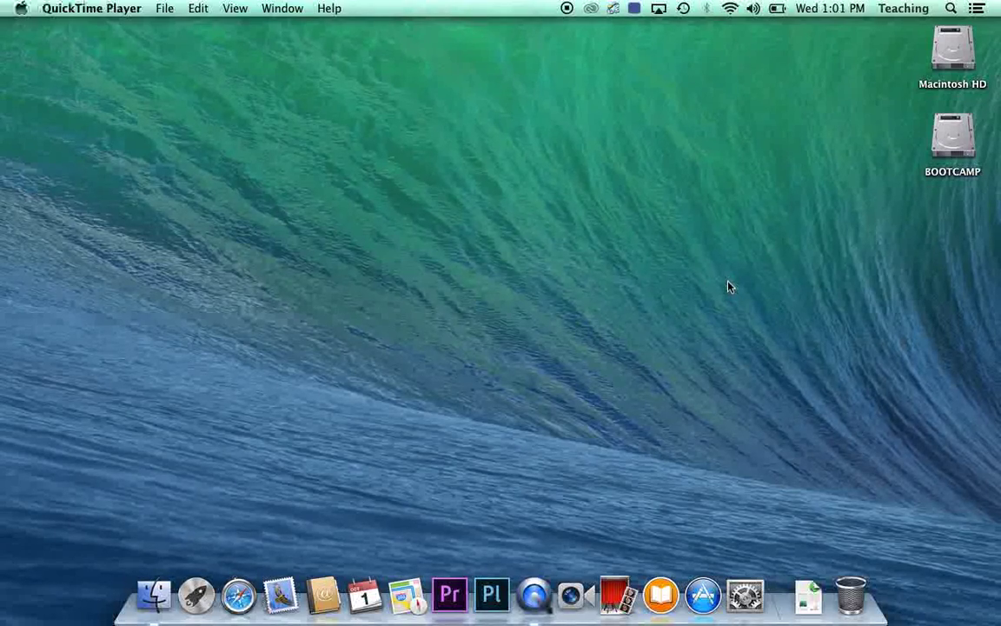
Create a desktop folder named with the user's full name and move it below BOOTCAMP.
right_click(668, 278)
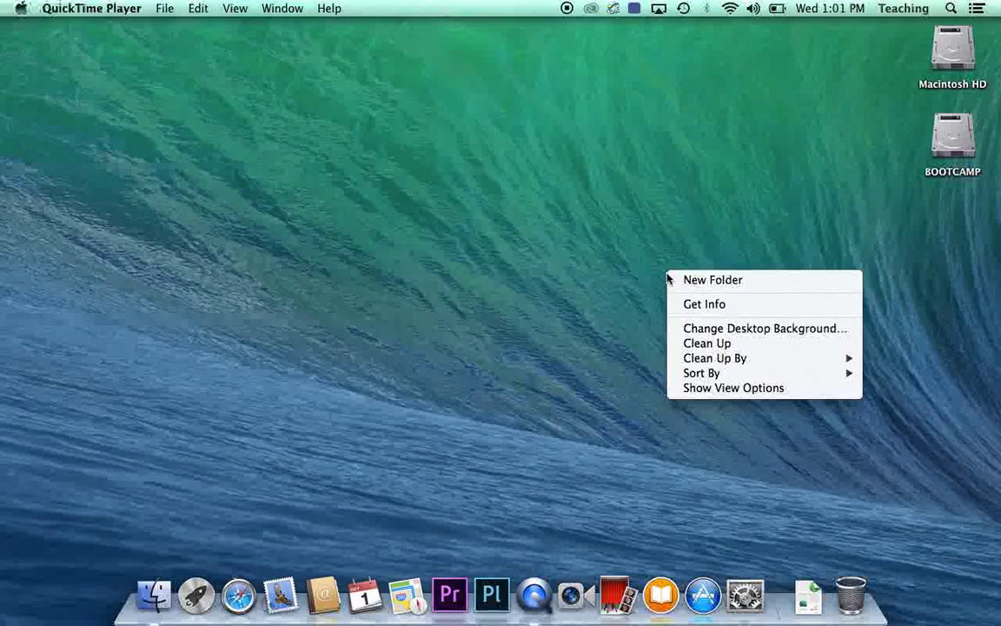
left_click(698, 280)
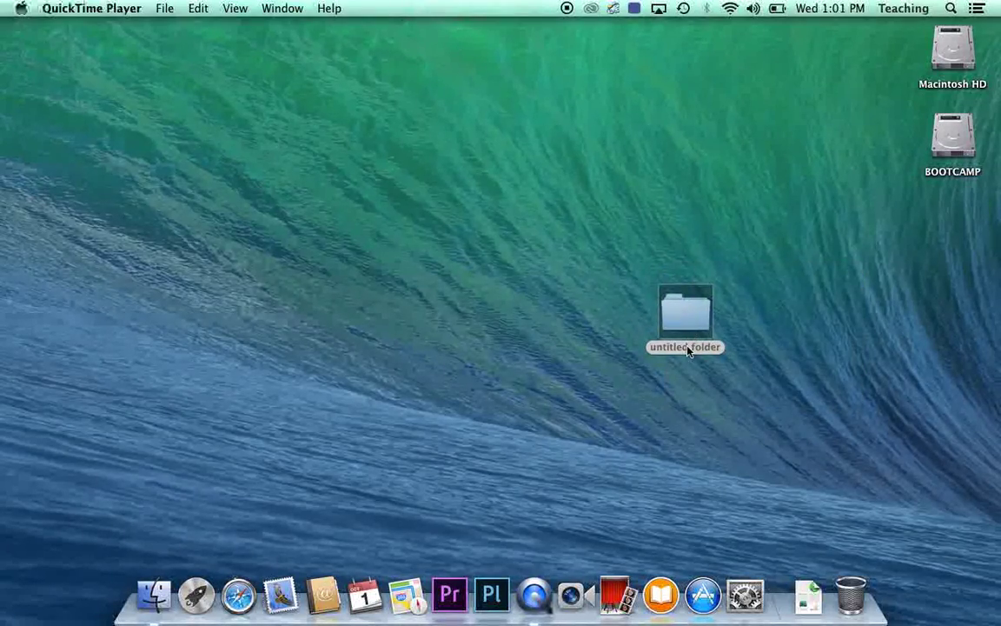
left_click(687, 349)
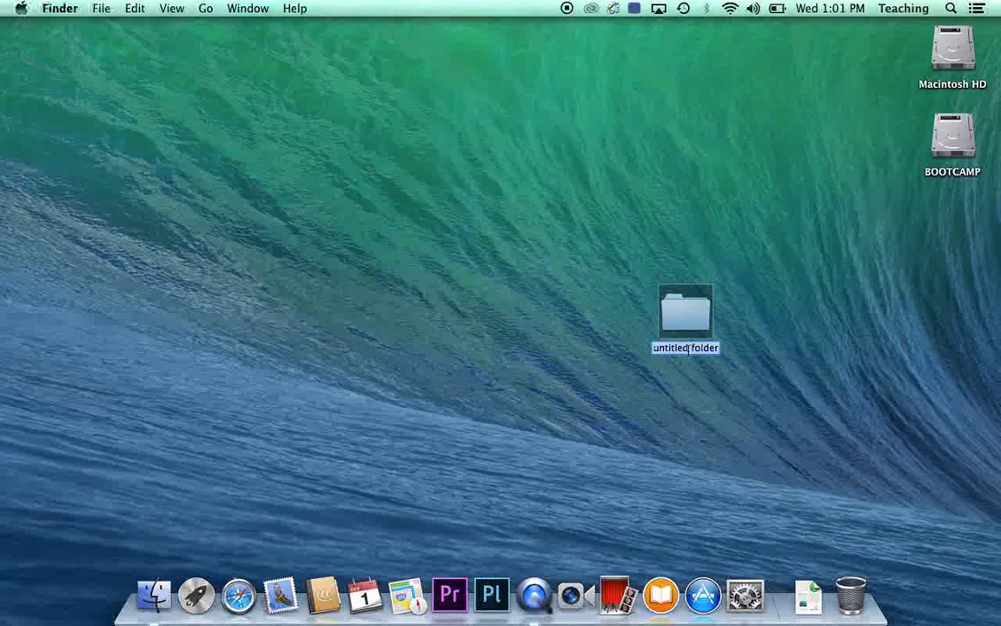
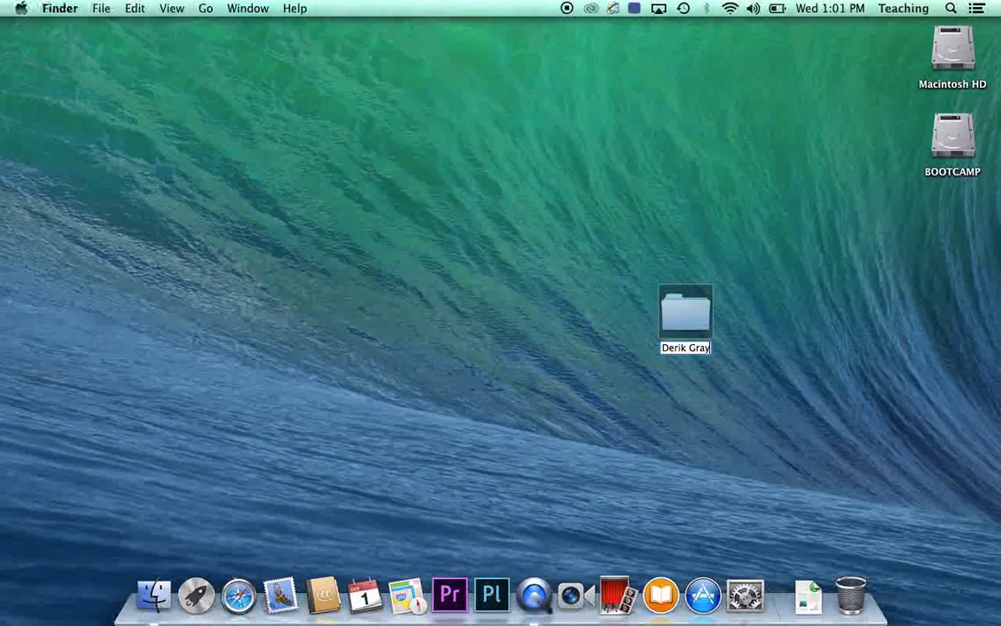
key("Return")
left_click_drag(686, 315, 955, 215)
left_click(708, 291)
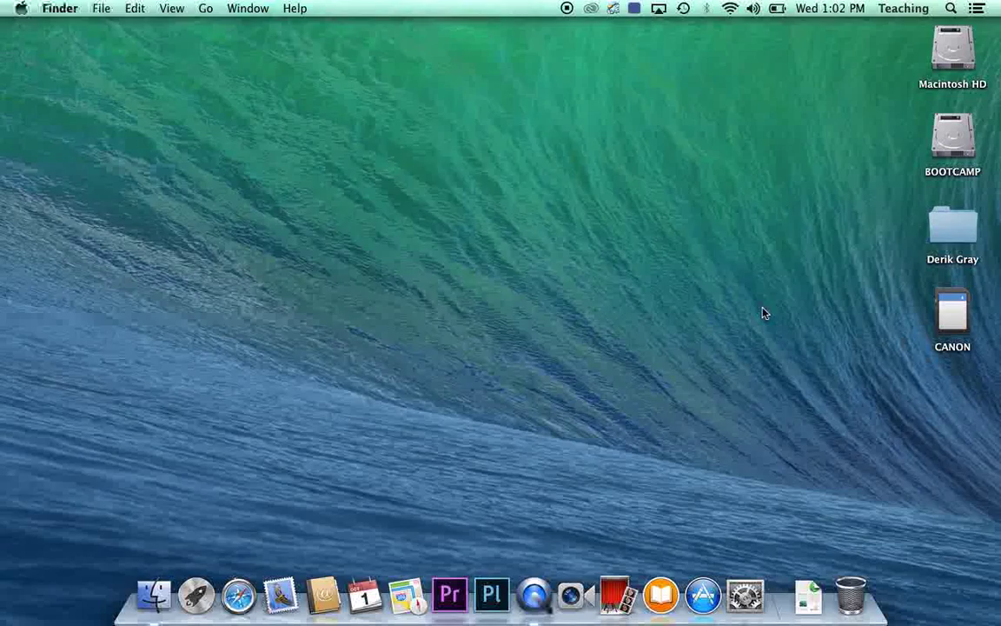
Browse the CANON card's PRIVATE folder, then close the card's window and deselect it.
double_click(955, 320)
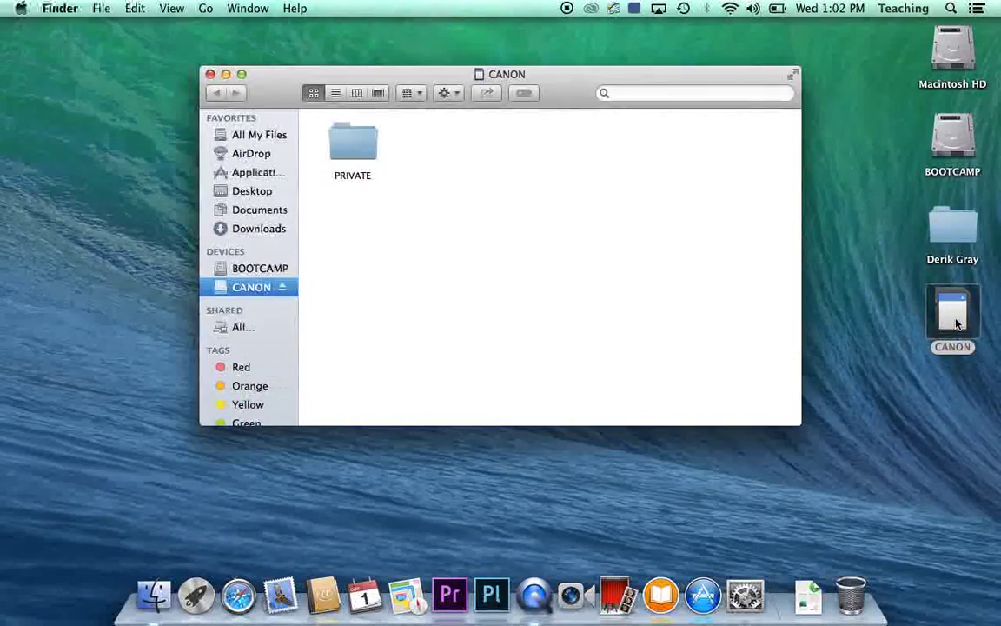
double_click(367, 154)
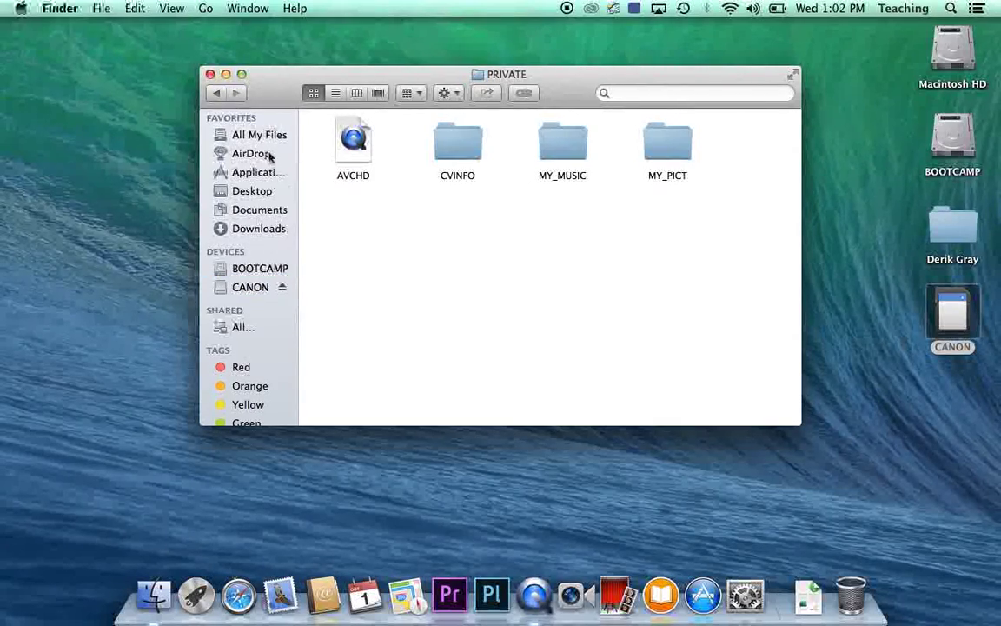
left_click(210, 75)
left_click(368, 276)
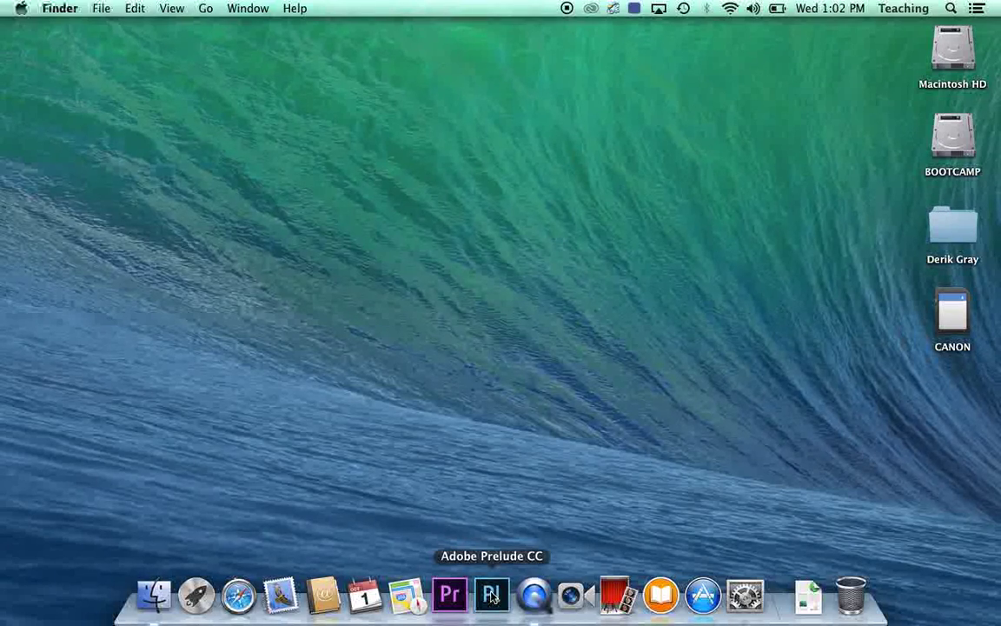
Find Adobe Prelude CC in Macintosh HD's Applications, close the window, and launch it from the Dock.
double_click(956, 53)
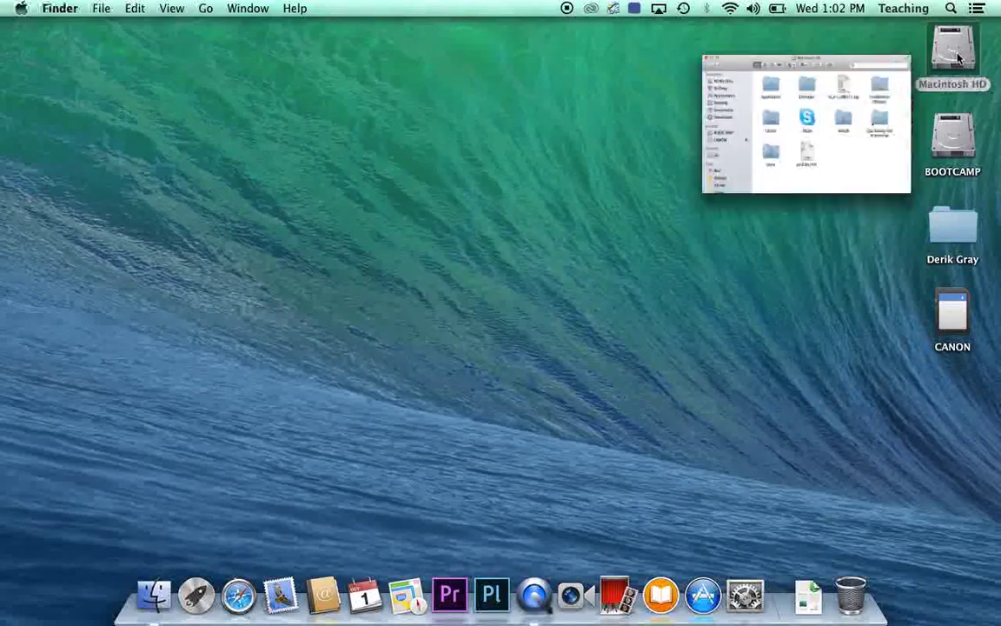
left_click(216, 239)
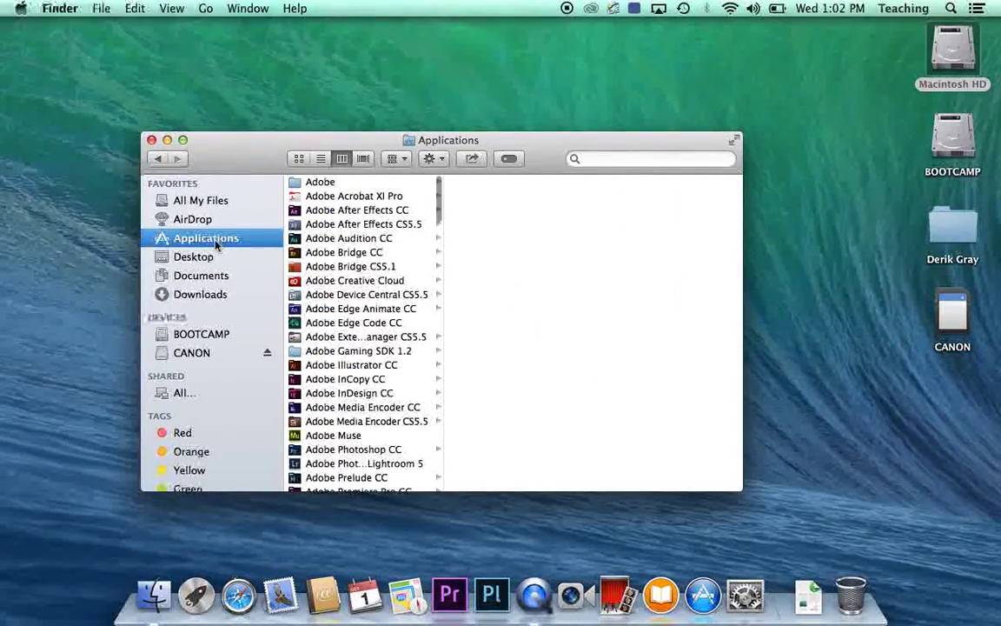
scroll(337, 302, "down", 1)
scroll(337, 302, "down", 3)
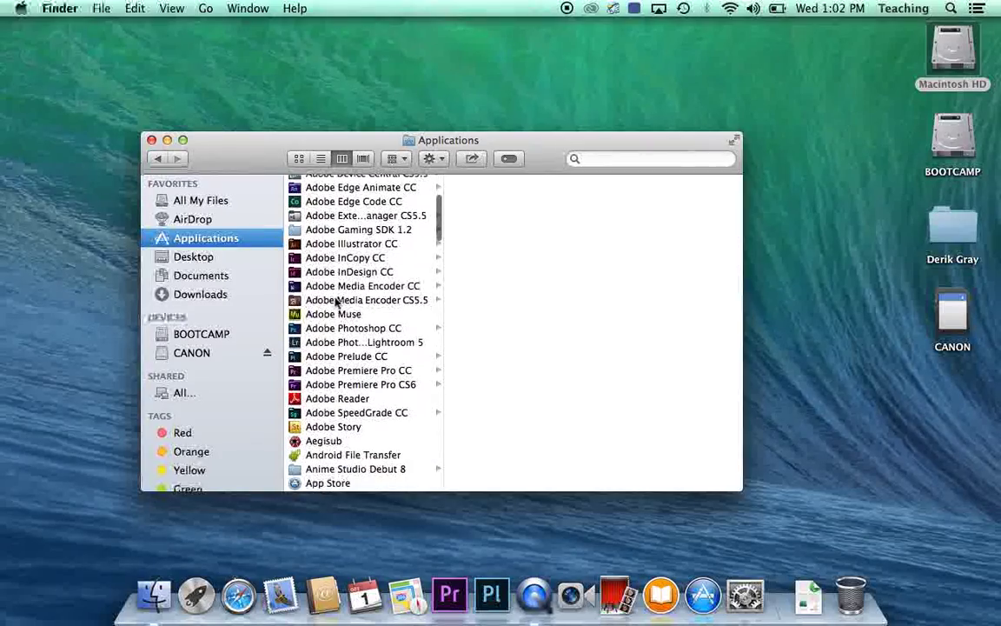
left_click(330, 355)
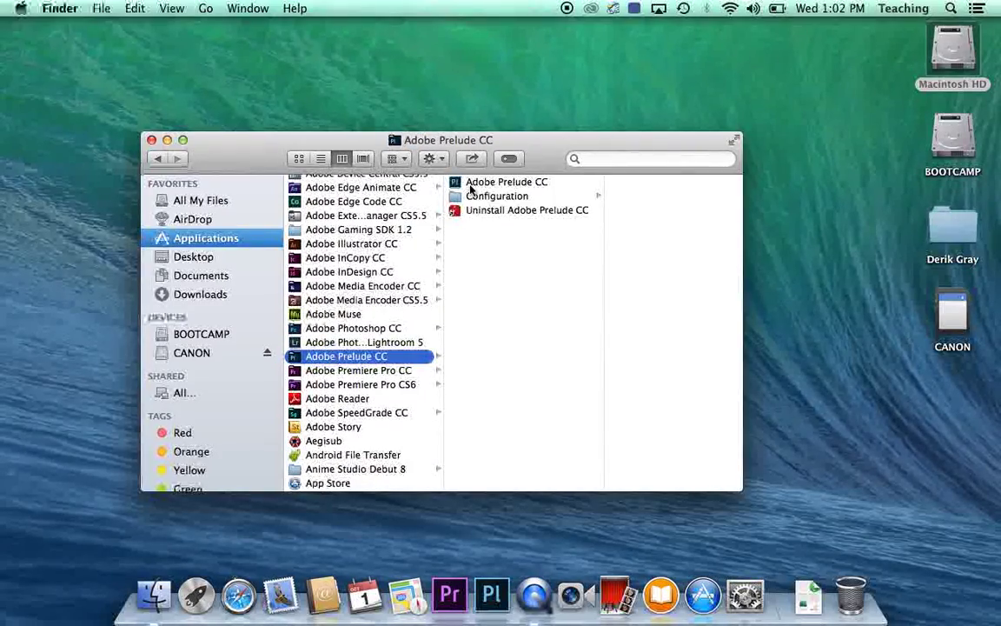
left_click(150, 140)
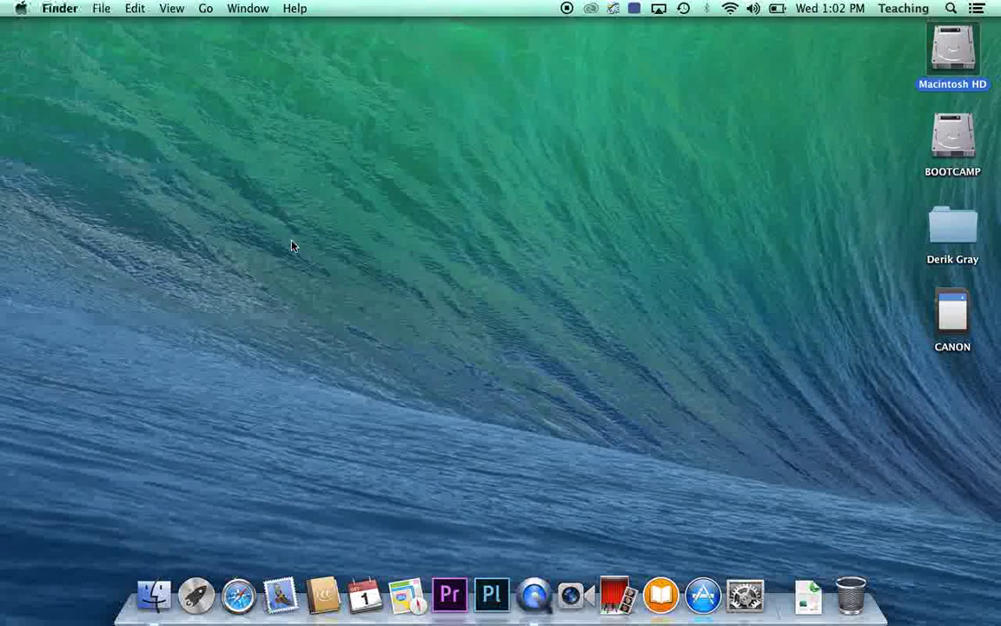
left_click(497, 599)
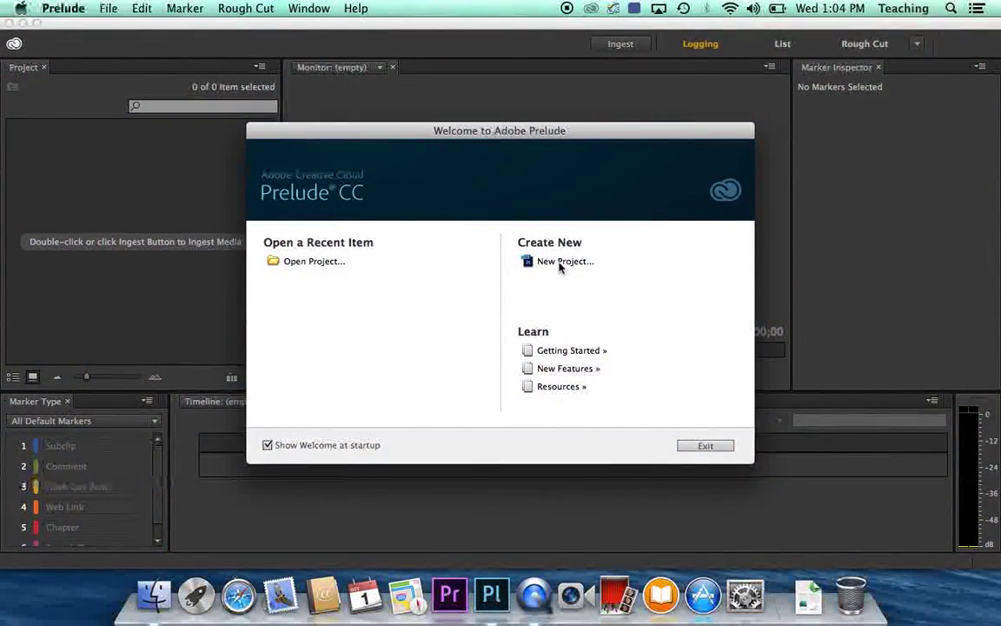
Choose New Project on the Prelude Welcome screen.
left_click(558, 265)
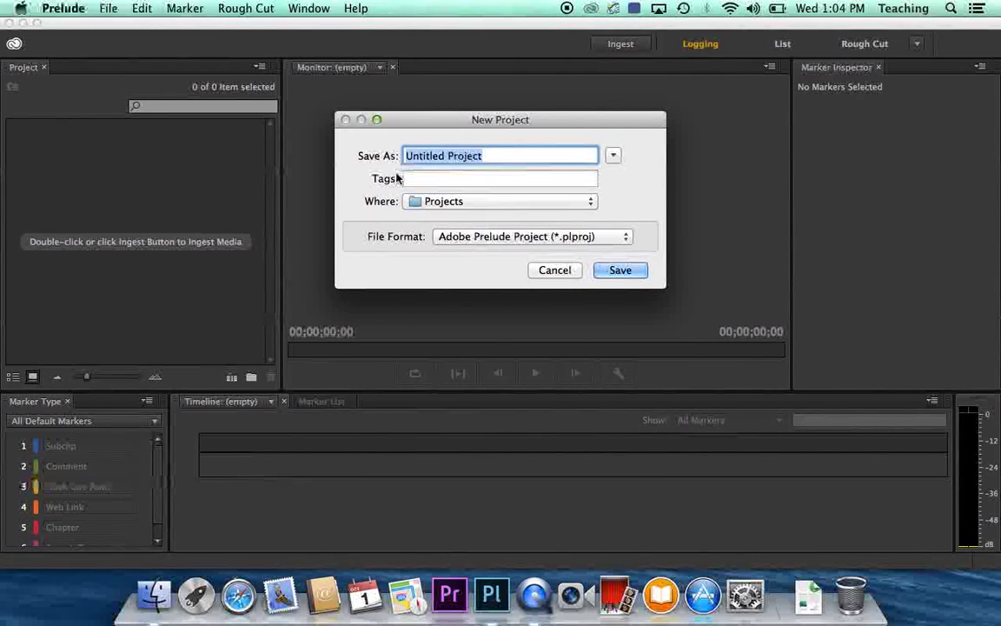
Save the new project as 'teaching' inside the user's named folder on the Desktop.
left_click(452, 203)
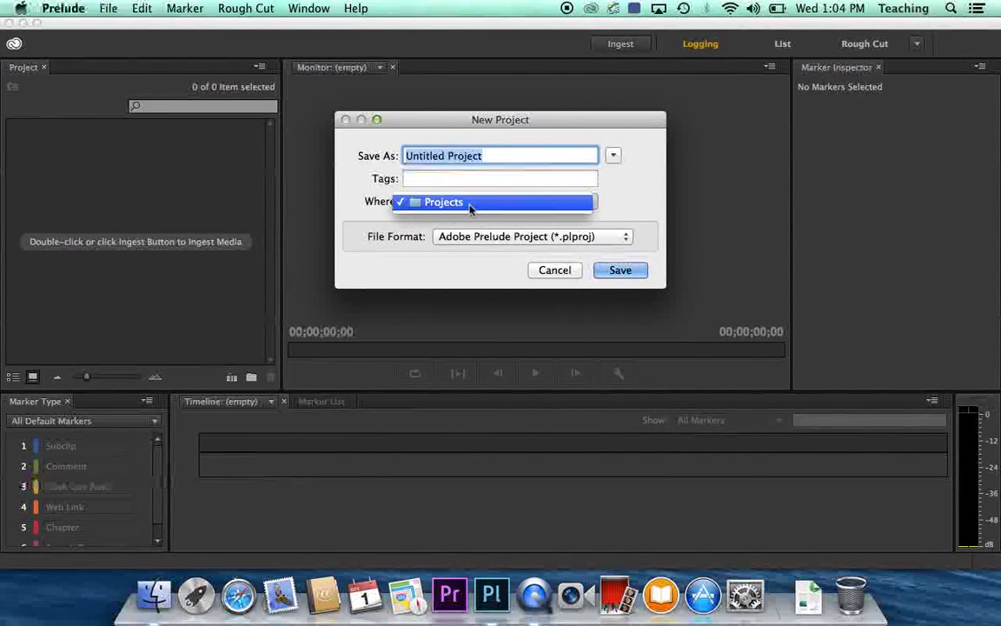
left_click(391, 250)
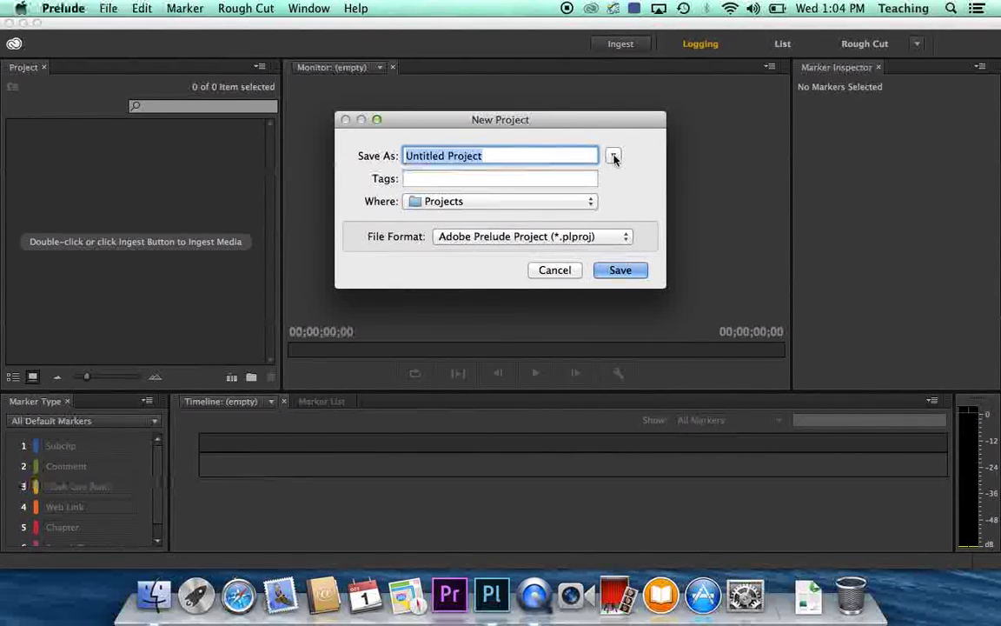
left_click(614, 156)
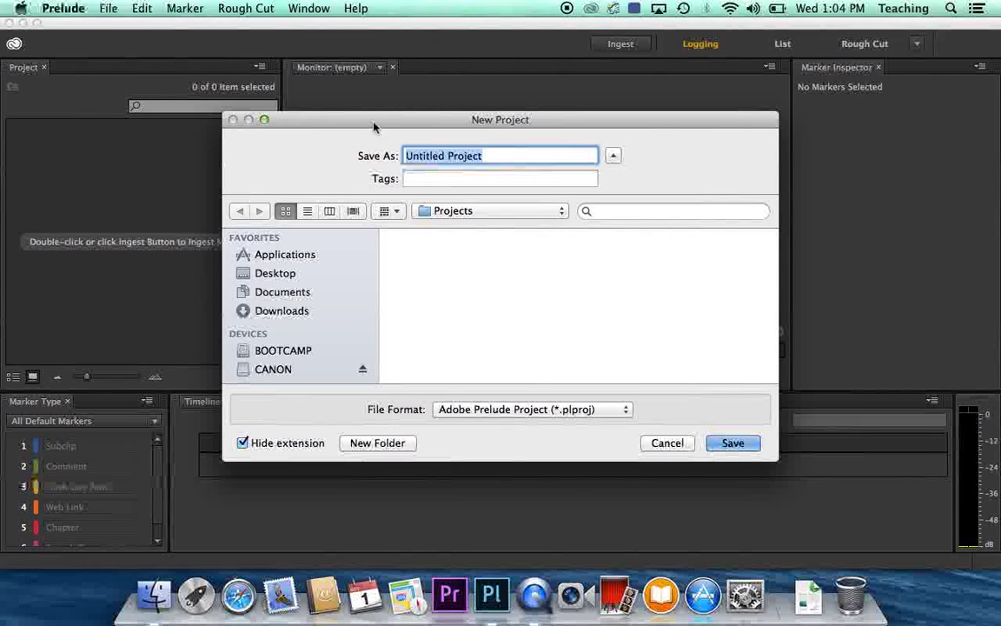
left_click(258, 274)
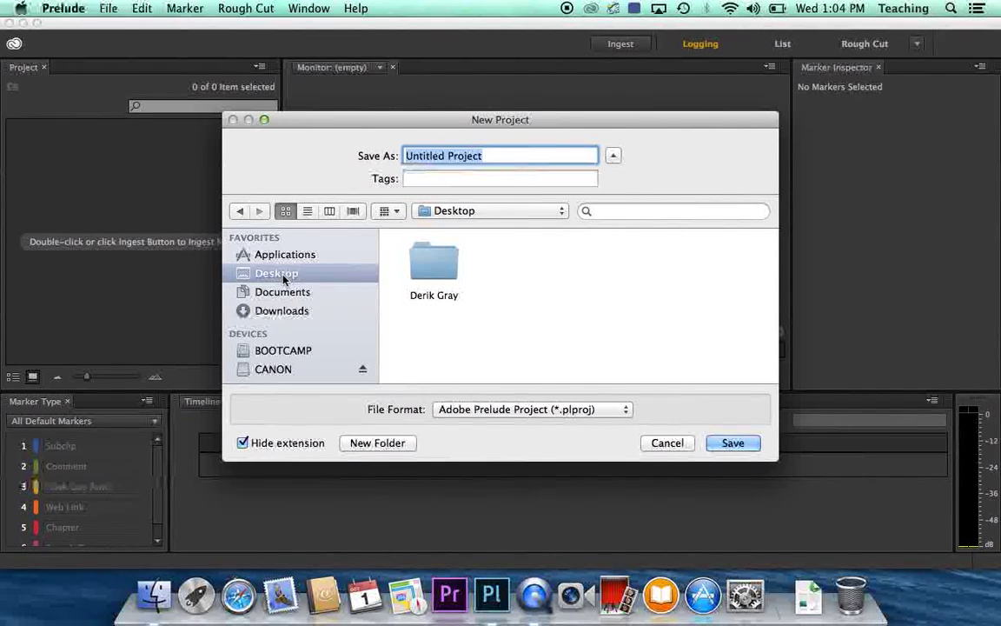
double_click(437, 280)
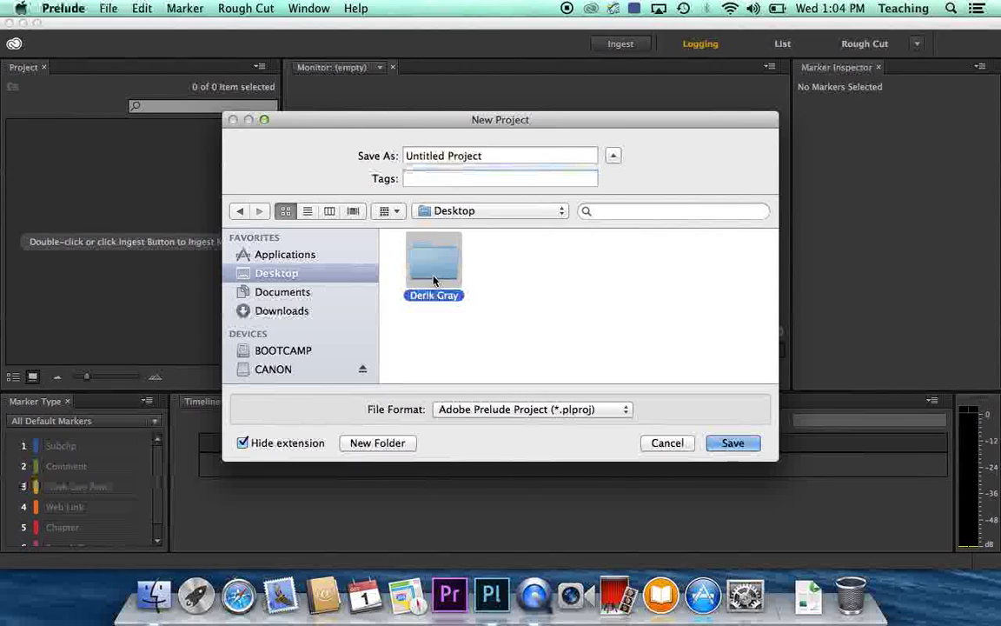
triple_click(497, 156)
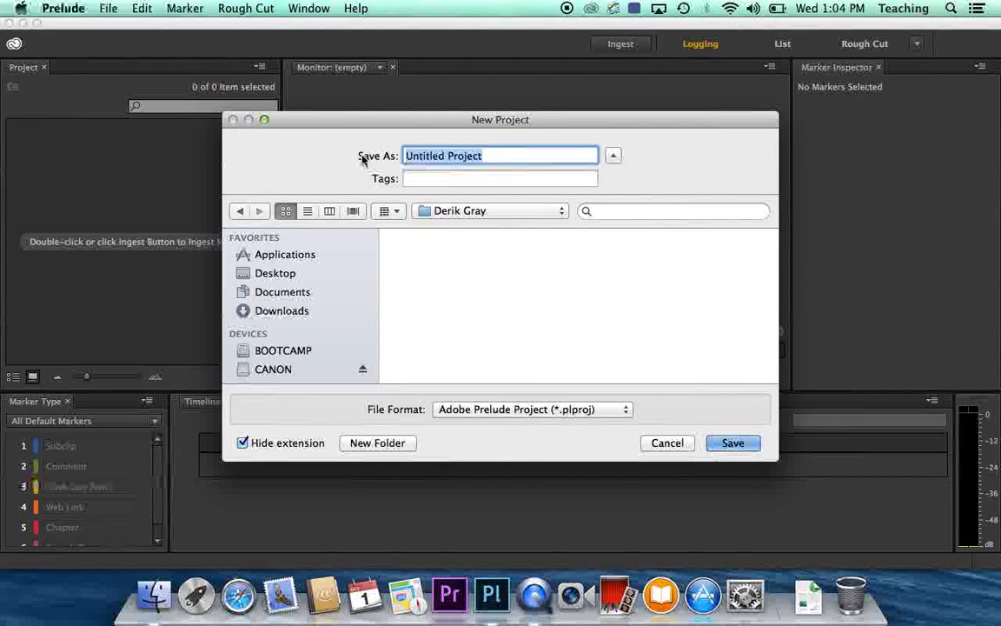
type("teaching")
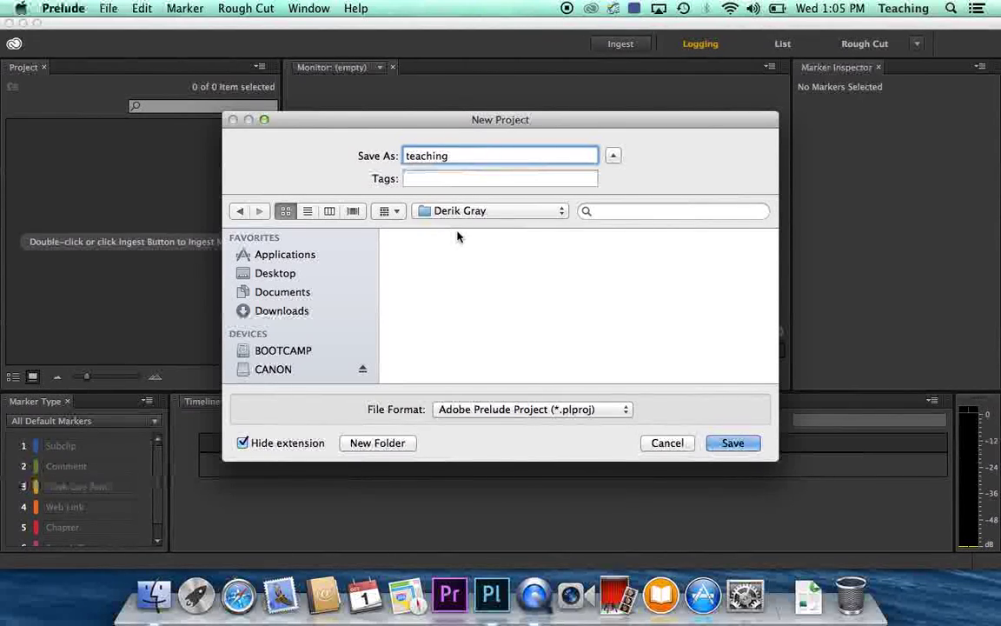
left_click(723, 443)
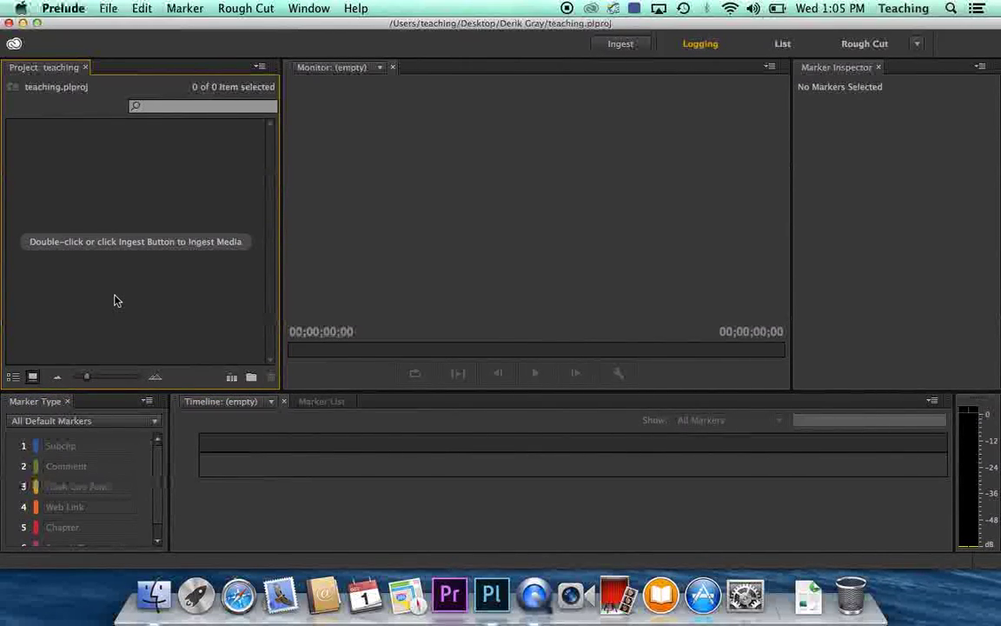
Open File > Ingest and browse CANON > PRIVATE > AVCHD to clip 00000, trying List and Icon views.
left_click(109, 10)
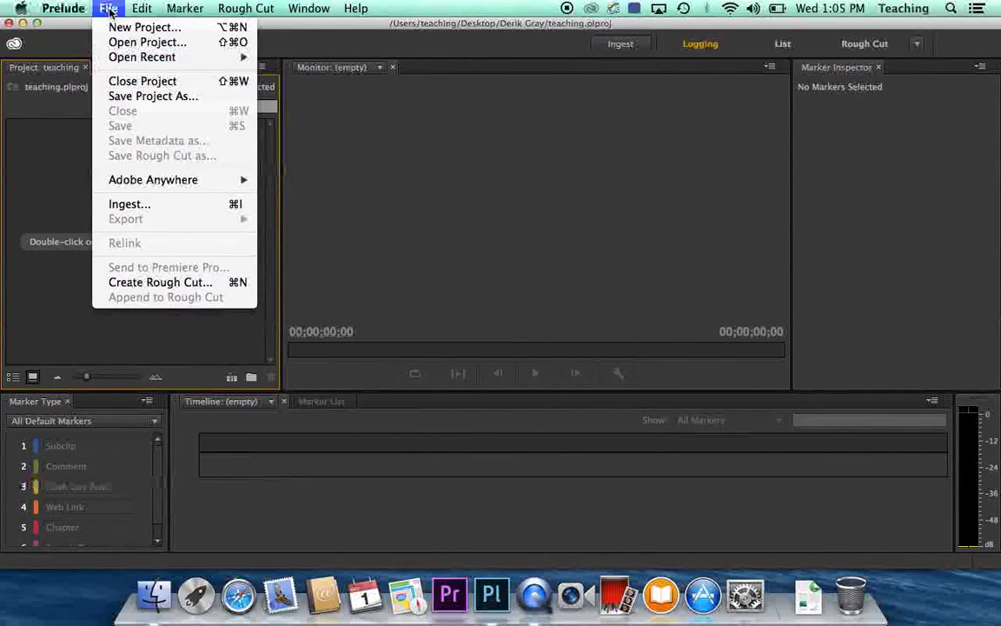
left_click(130, 205)
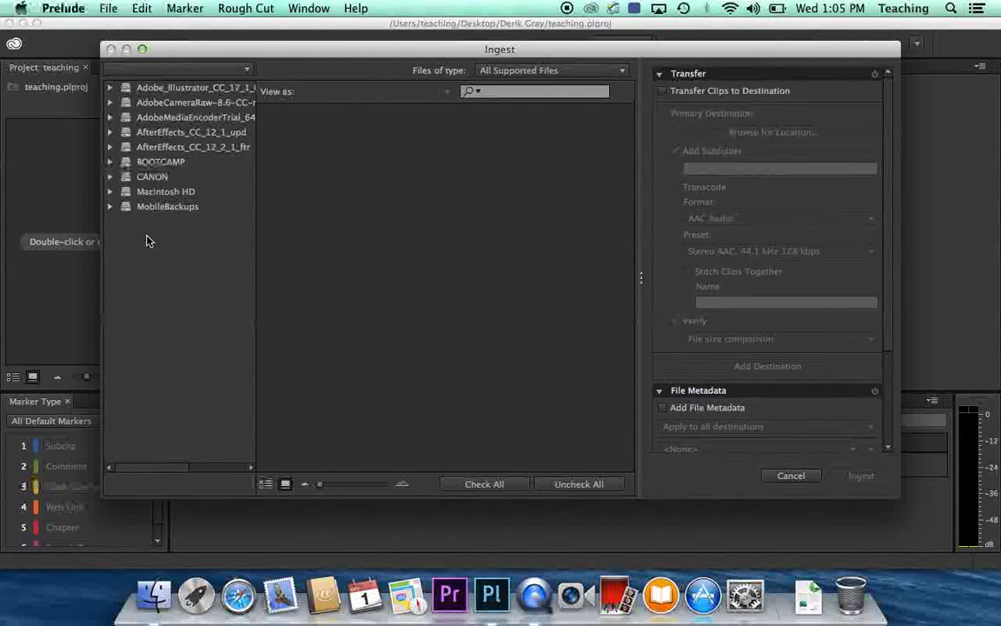
left_click(151, 178)
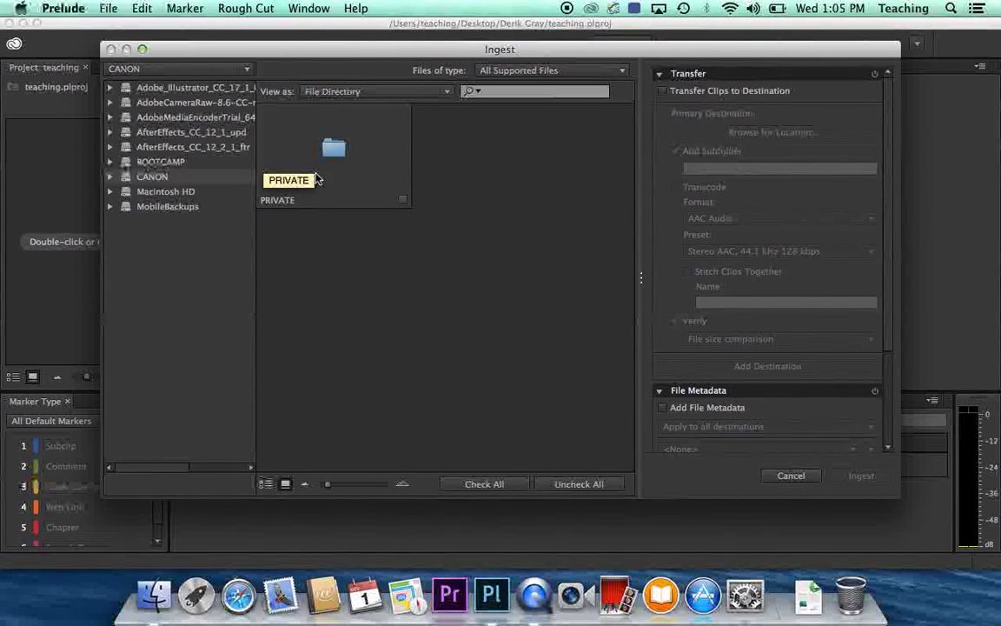
double_click(339, 170)
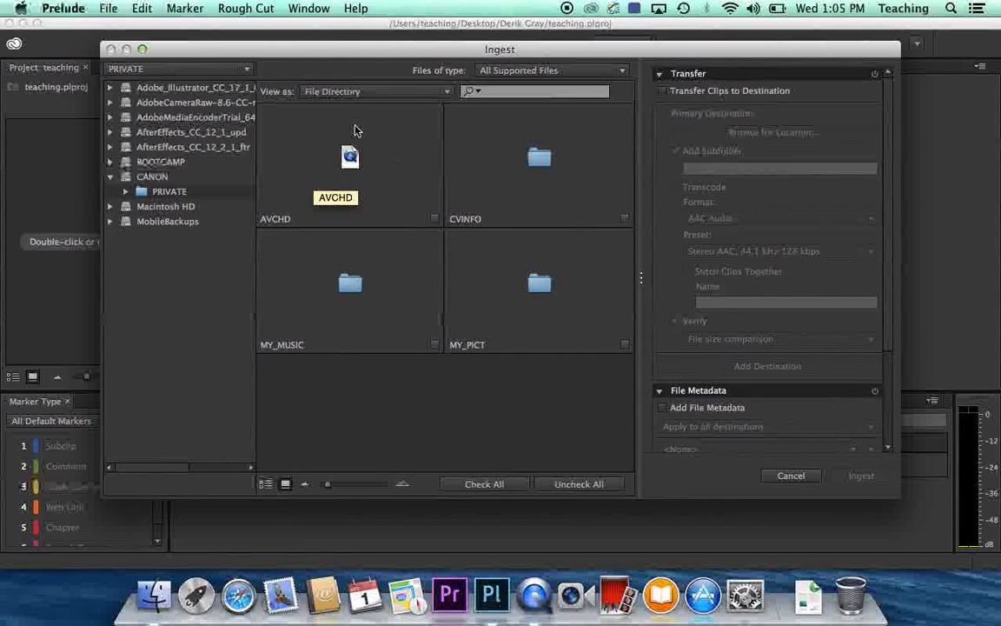
double_click(321, 155)
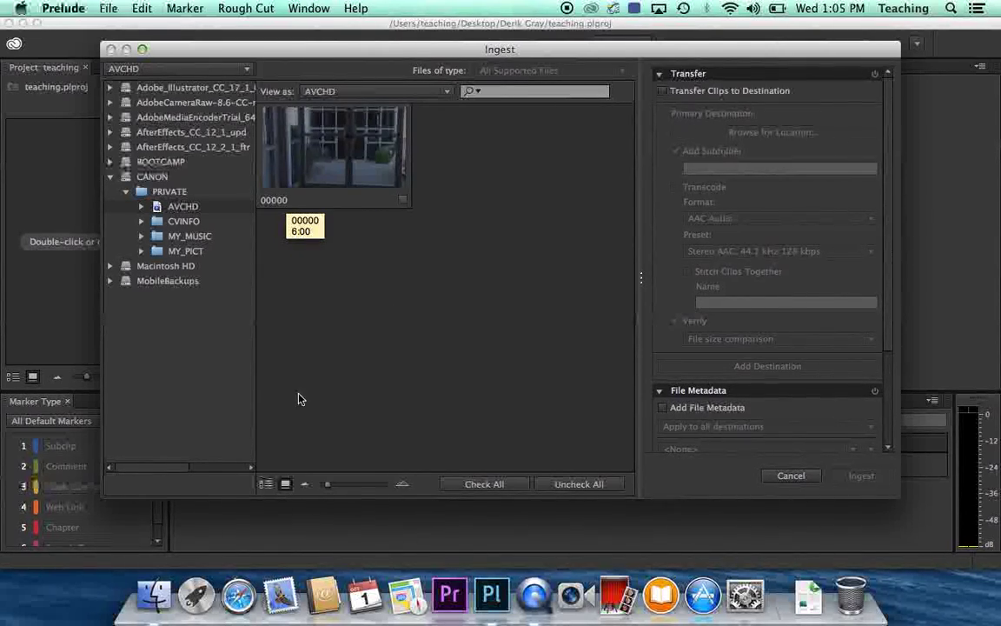
left_click(265, 484)
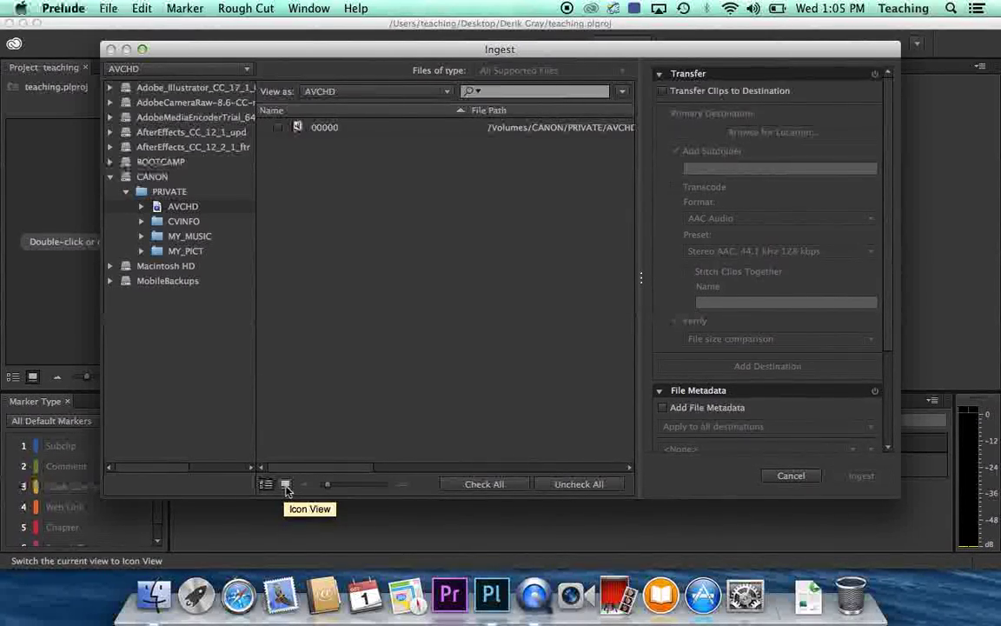
left_click(286, 485)
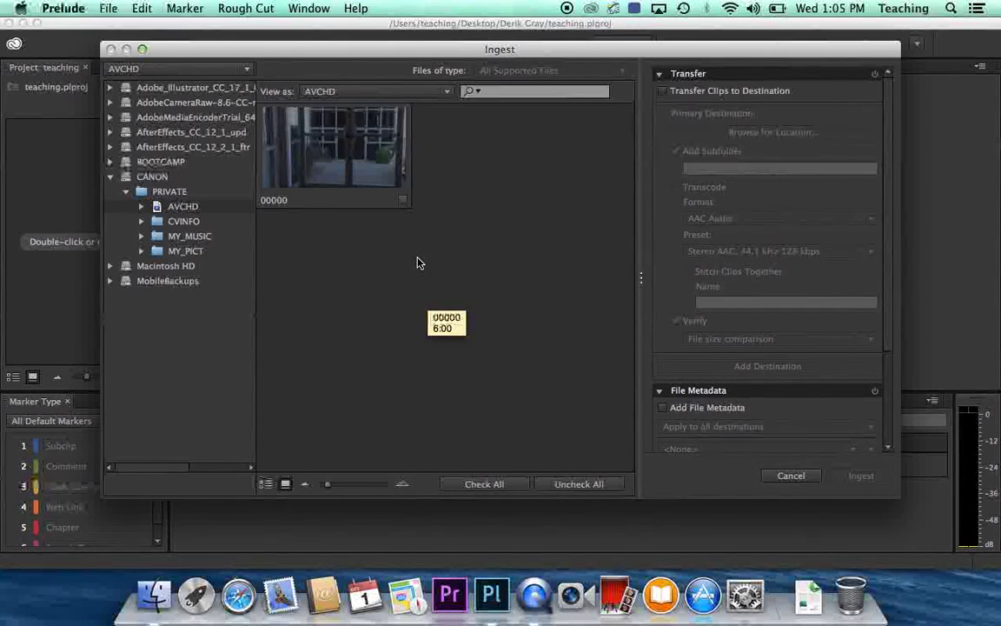
Check clip 00000 and enable Transfer Clips to Destination with a chosen folder.
left_click(403, 201)
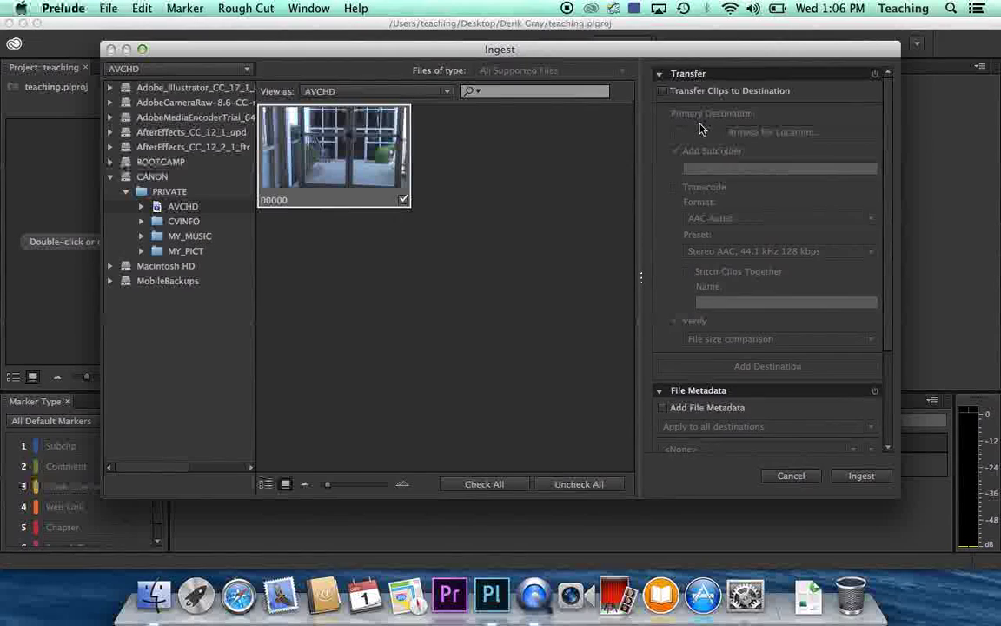
left_click(664, 91)
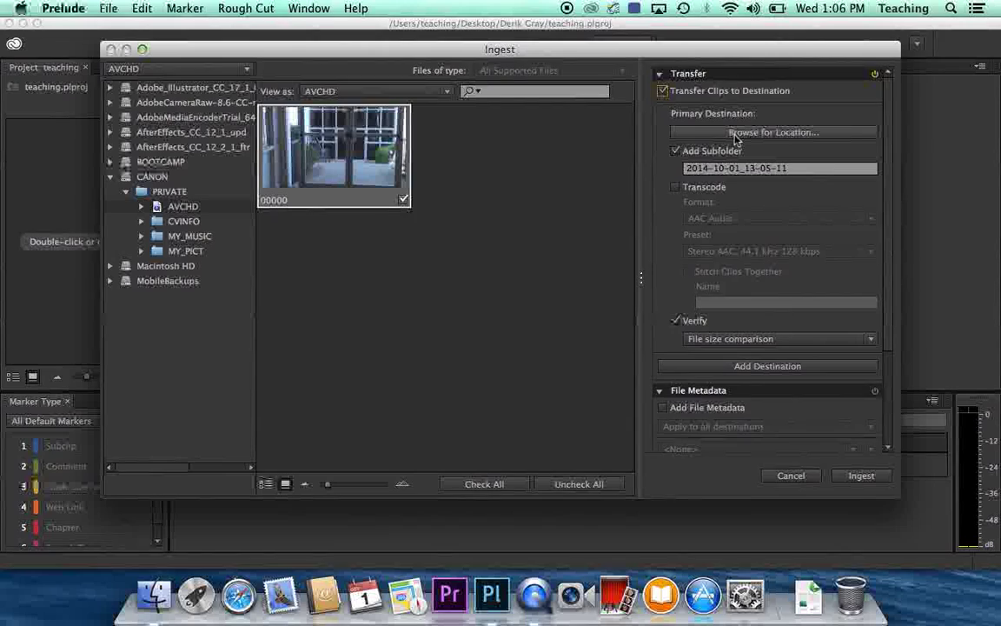
left_click(734, 134)
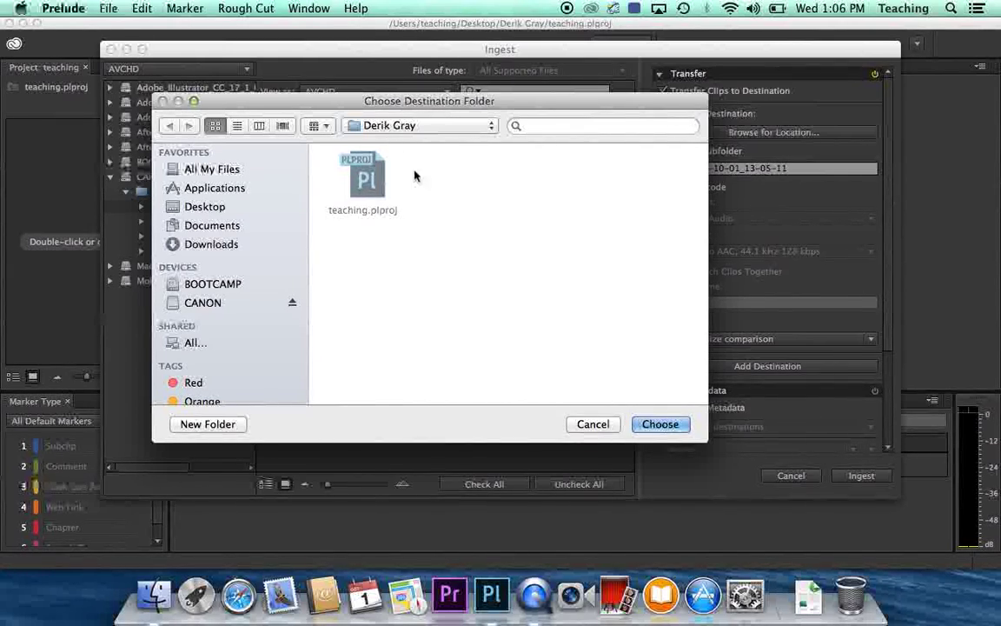
left_click(659, 424)
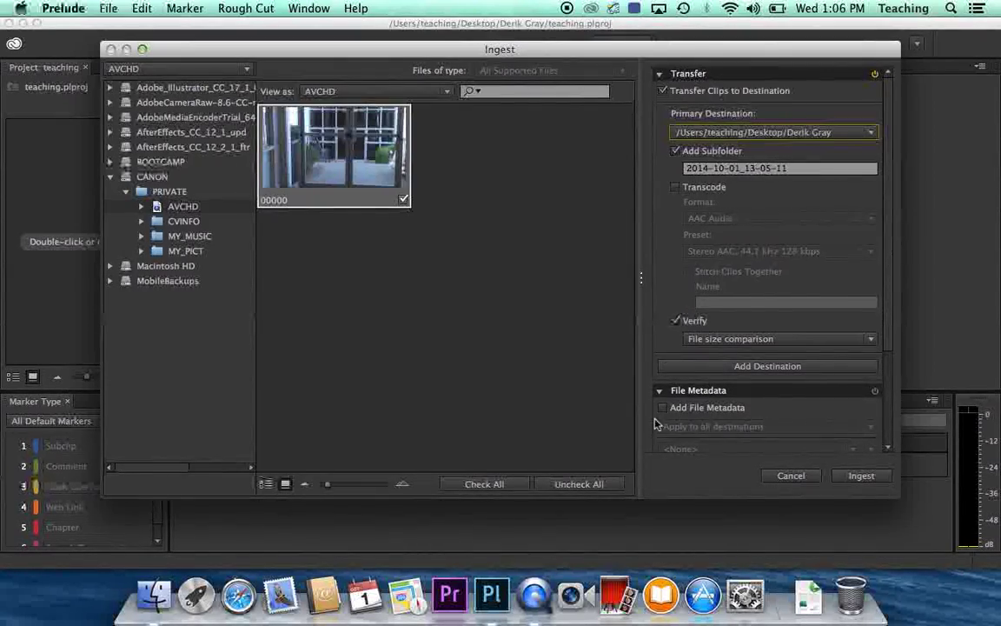
Set the Desktop project folder as the copy destination and ingest clip 00000.
left_click(745, 132)
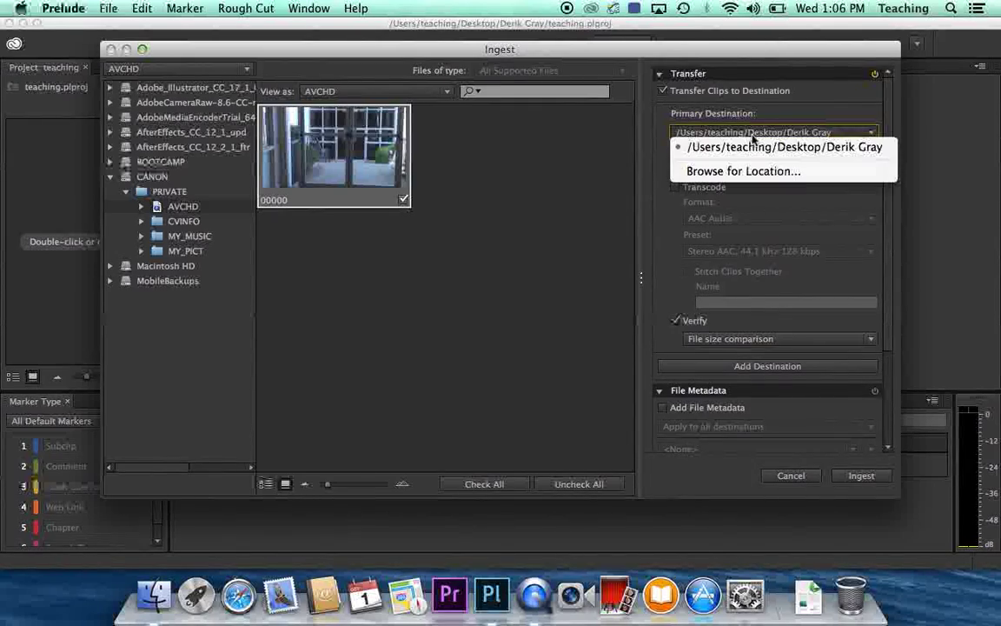
left_click(714, 172)
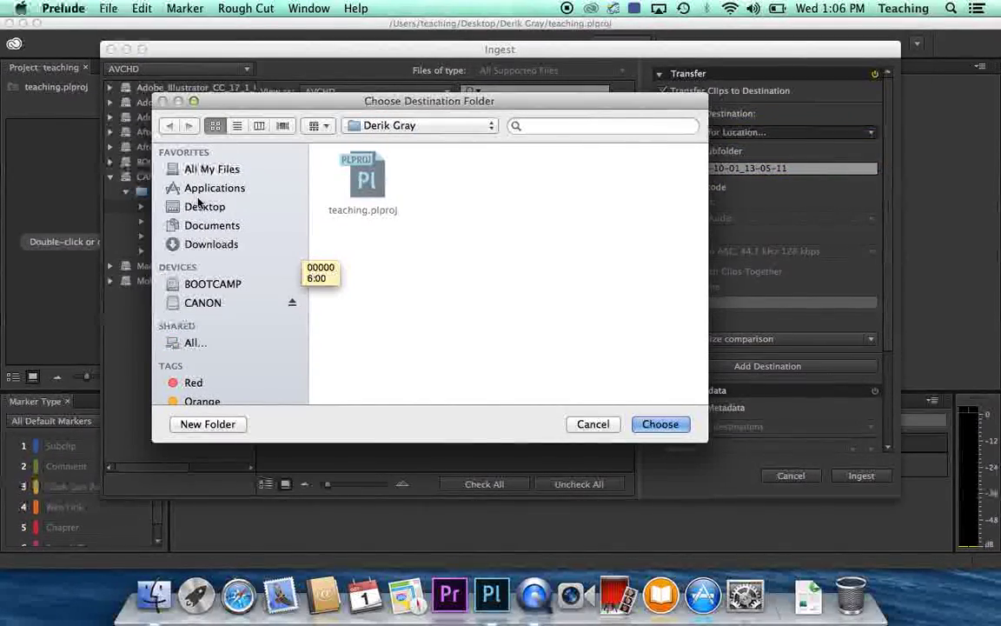
left_click(195, 208)
left_click(202, 225)
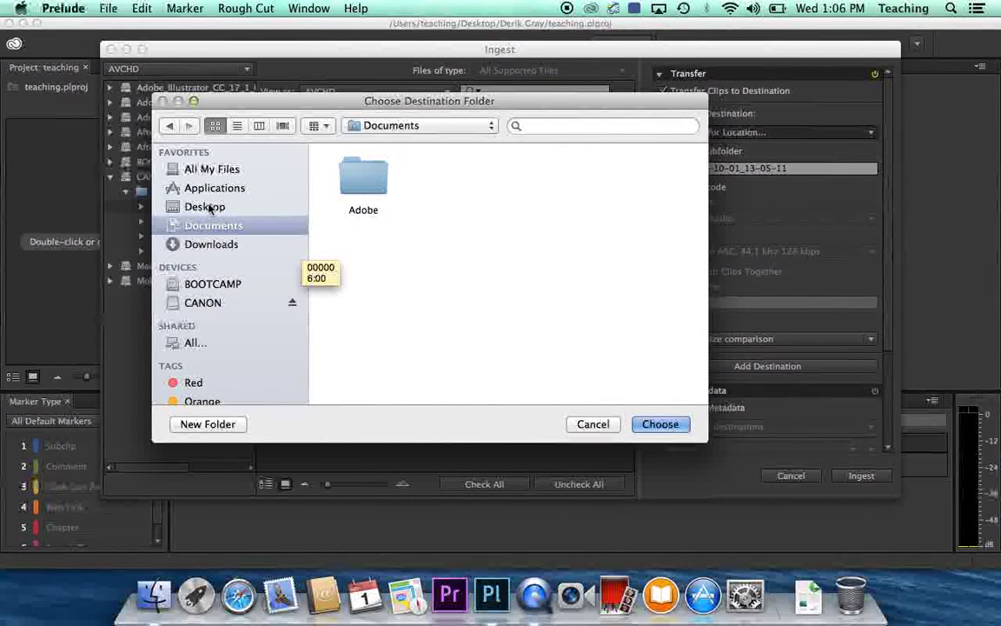
left_click(205, 207)
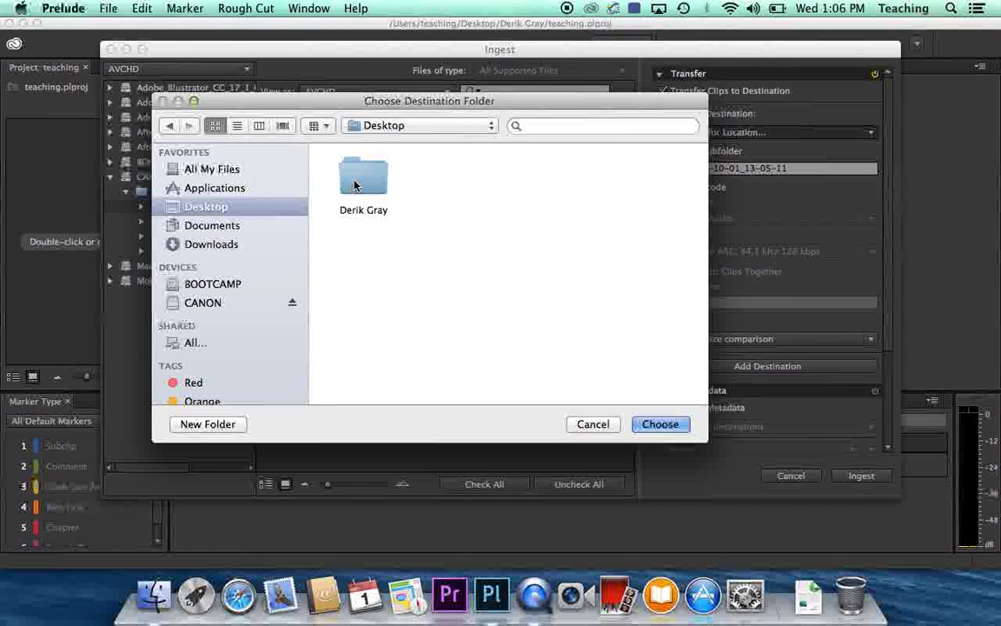
double_click(358, 178)
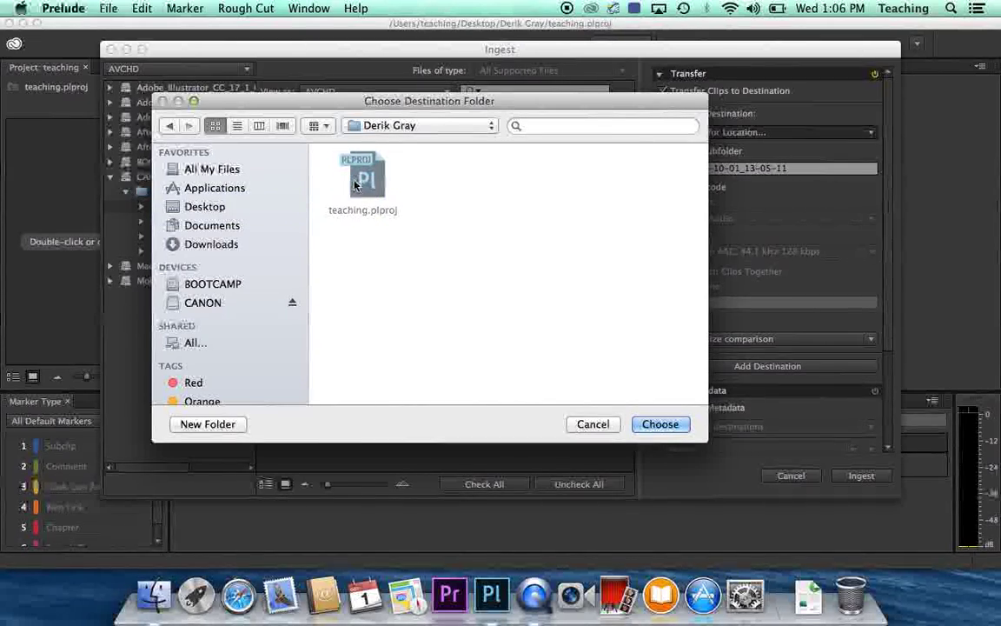
left_click(658, 425)
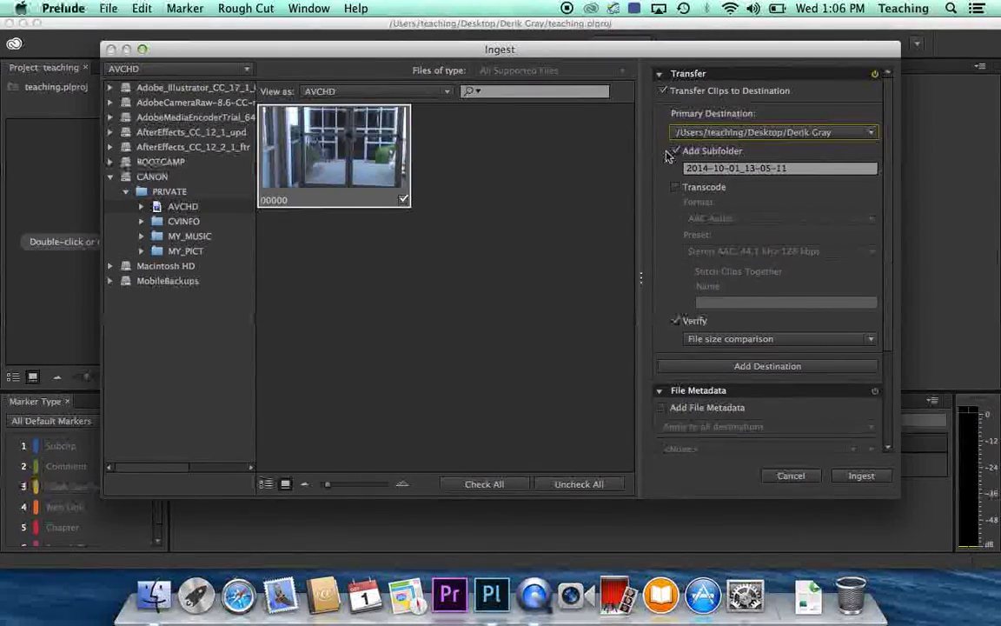
left_click(861, 476)
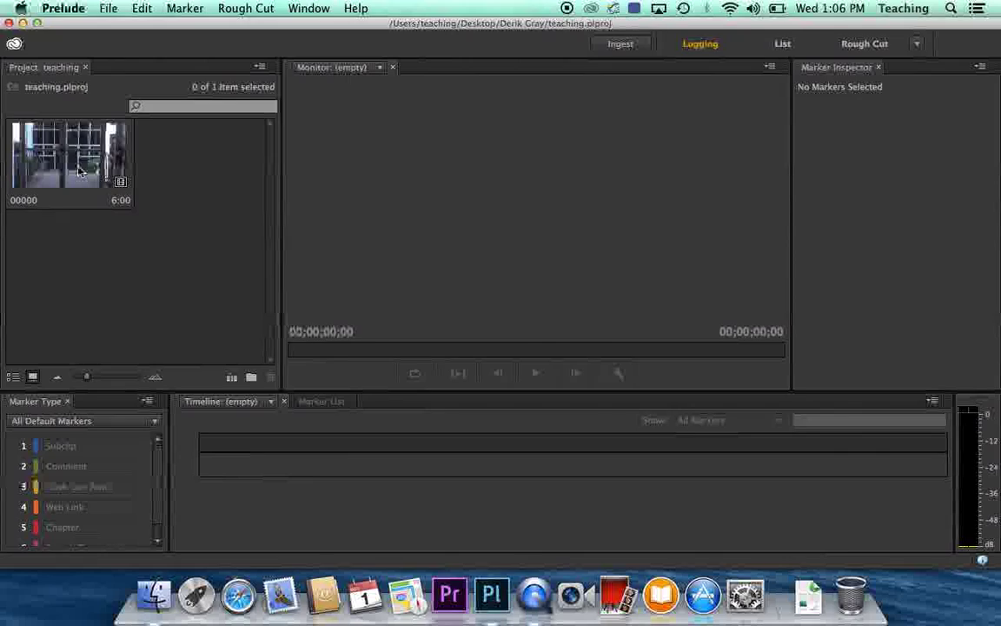
Open clip 00000 in the monitor, play it to 00:00:01:23, then drag back to the first frame.
left_click(78, 171)
double_click(78, 171)
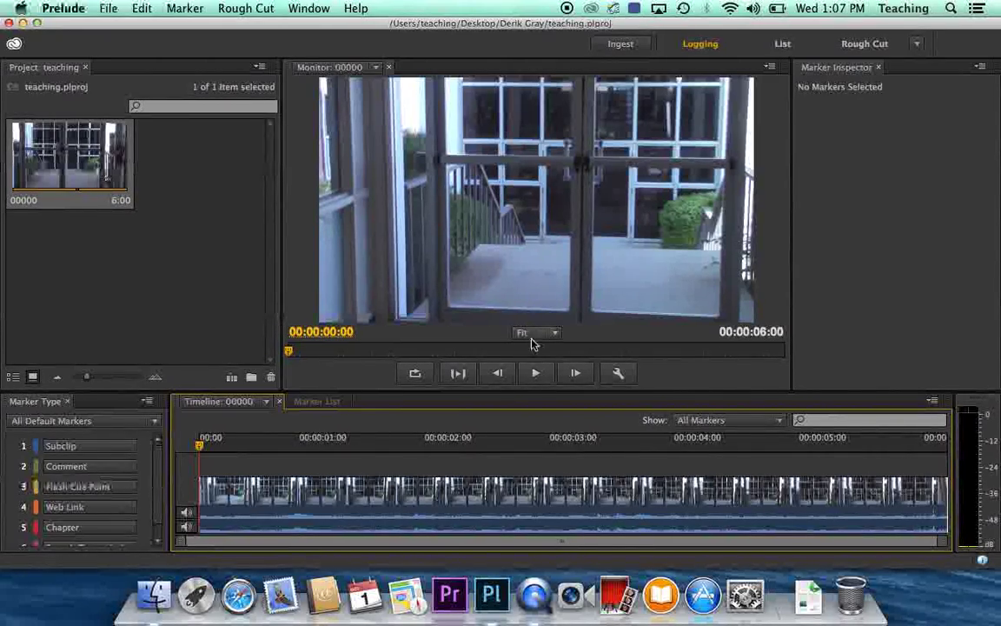
left_click(537, 373)
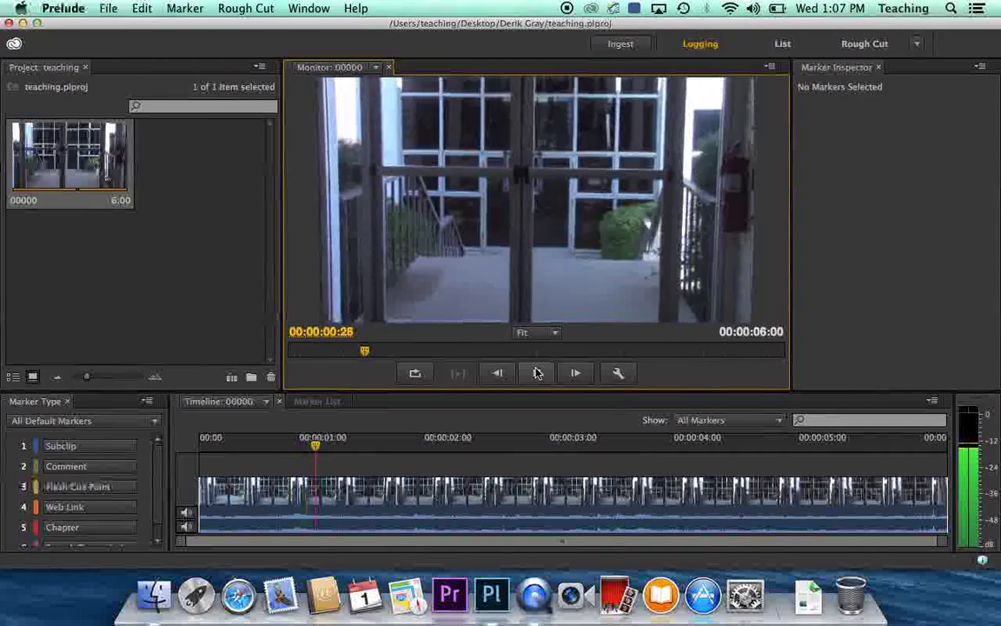
left_click(537, 373)
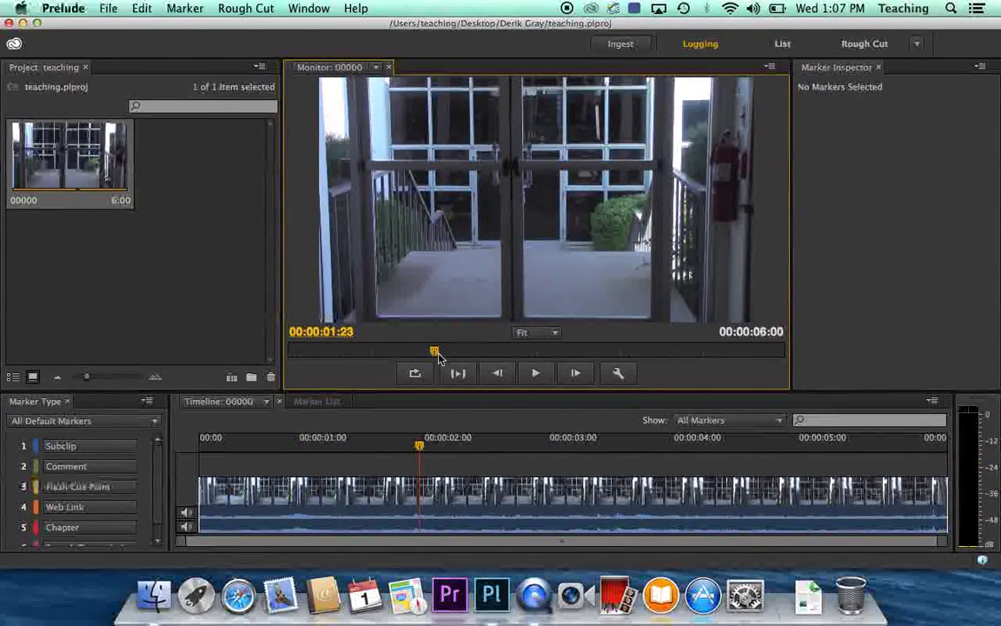
left_click_drag(434, 354, 288, 354)
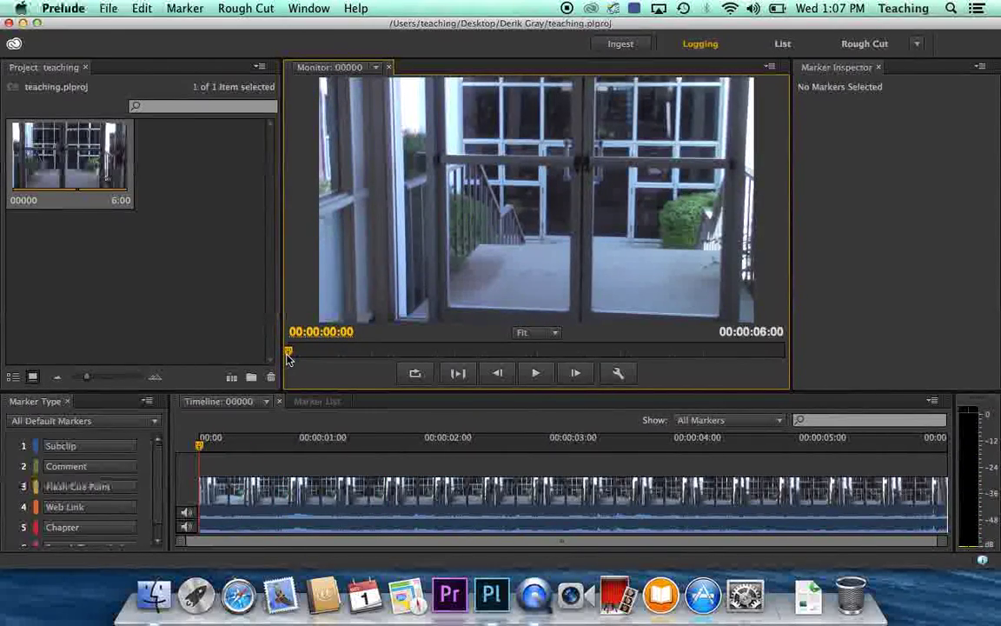